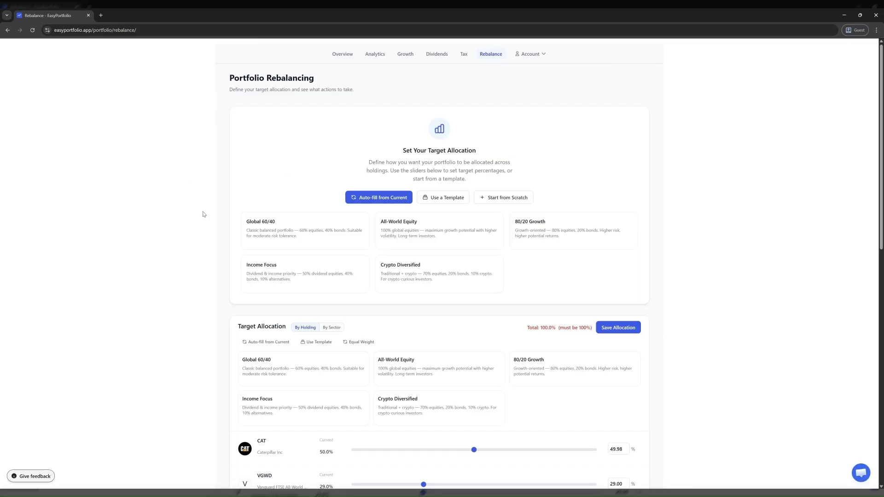
Step: Set the target allocations of the ADP, MSFT and VUSA holdings to 10% each
scroll(203, 214, "down", 1)
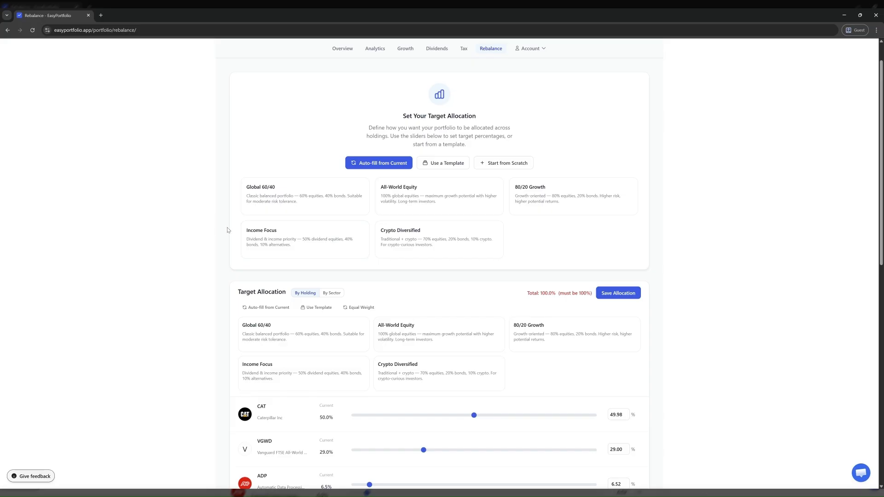
scroll(230, 224, "down", 1)
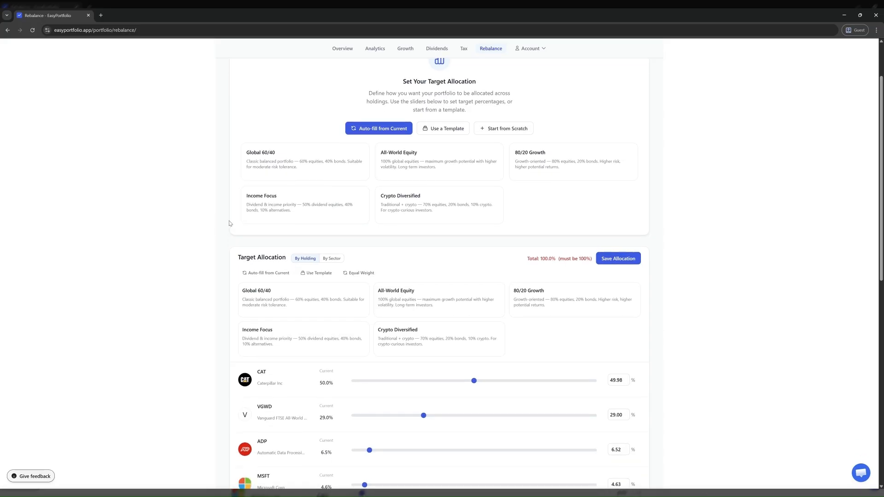
scroll(230, 224, "down", 2)
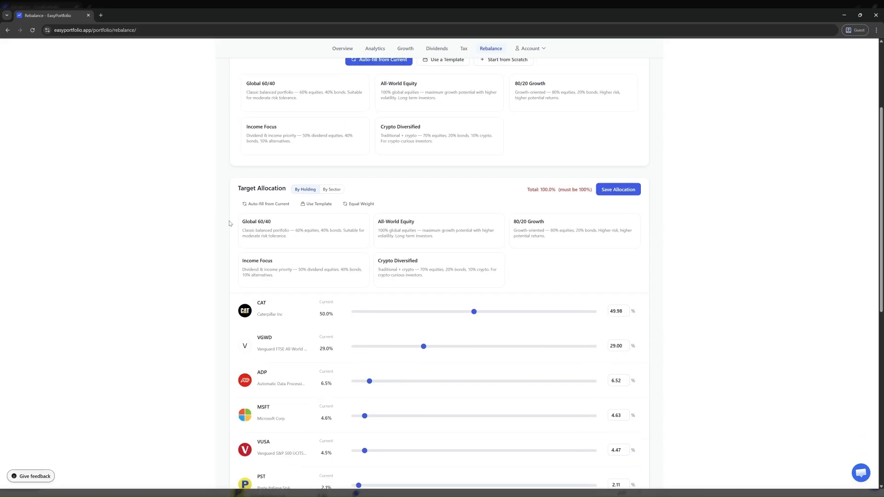
scroll(230, 223, "down", 1)
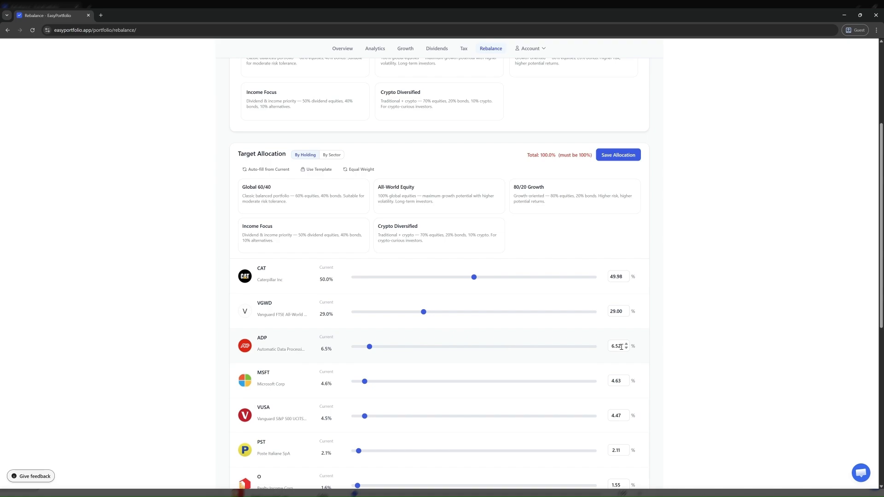
left_click_drag(621, 346, 592, 353)
type("10")
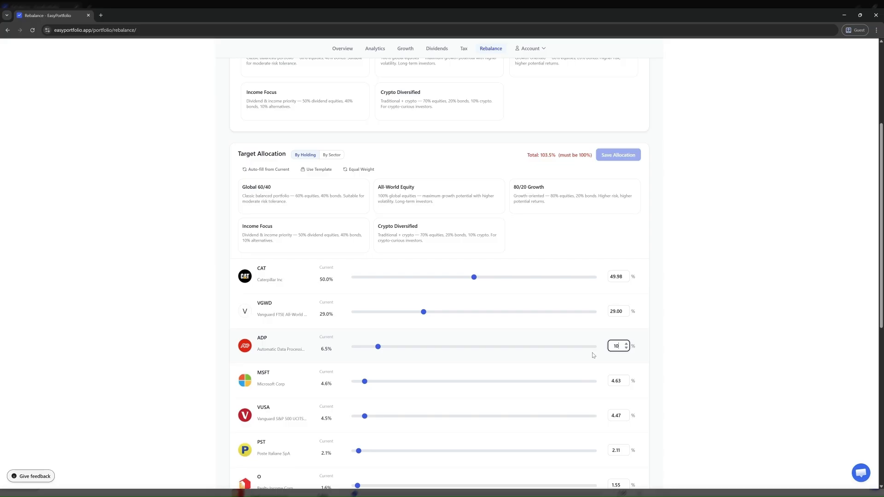
left_click(621, 381)
type("10")
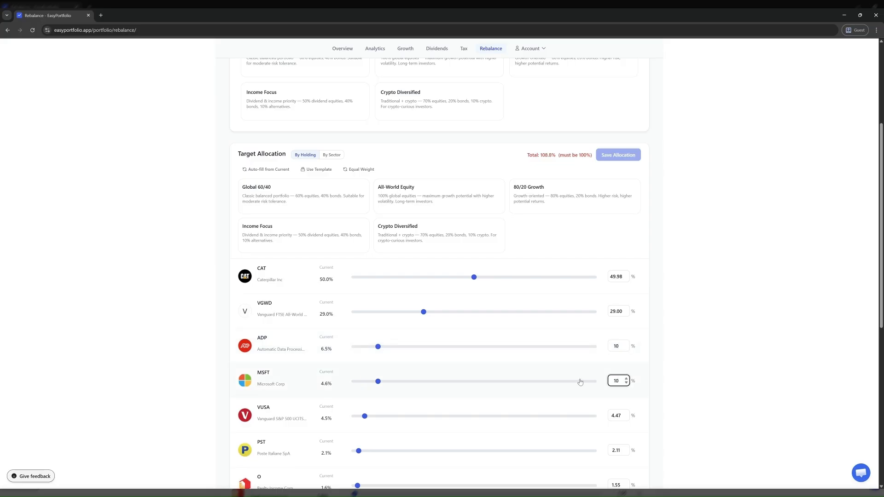
left_click(620, 415)
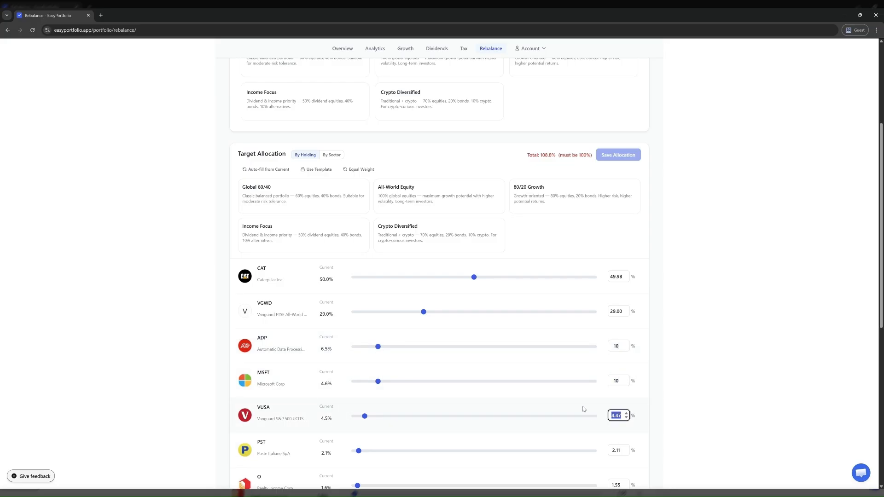
type("10")
left_click(722, 407)
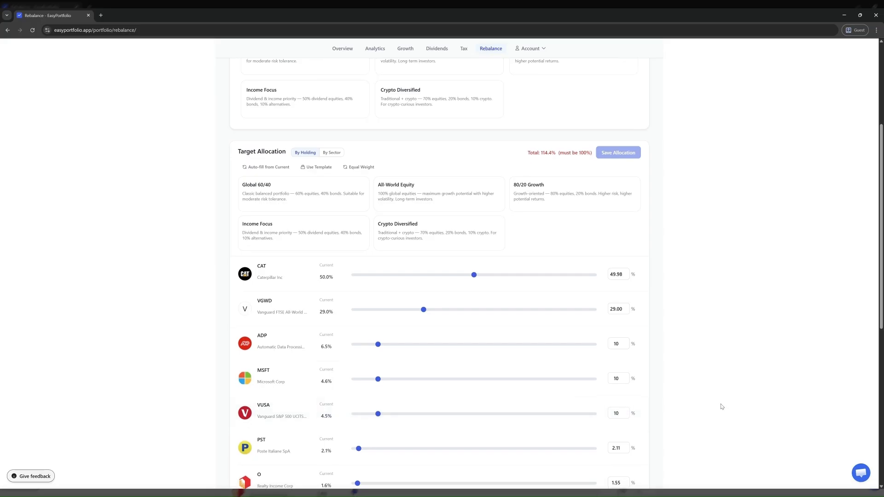
Step: Set the target allocation of Realty Income Corp (O) to 10% and check the allocation total
scroll(722, 406, "down", 1)
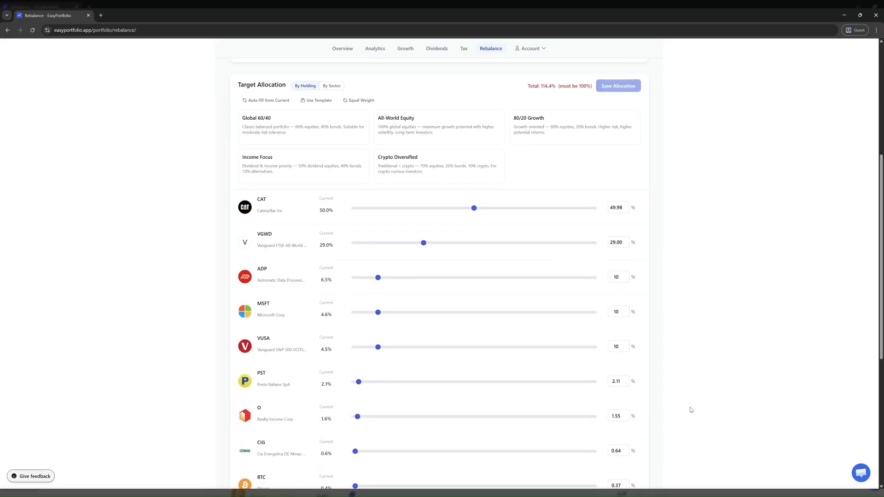
left_click(621, 415)
type("10")
left_click(681, 389)
scroll(680, 389, "up", 1)
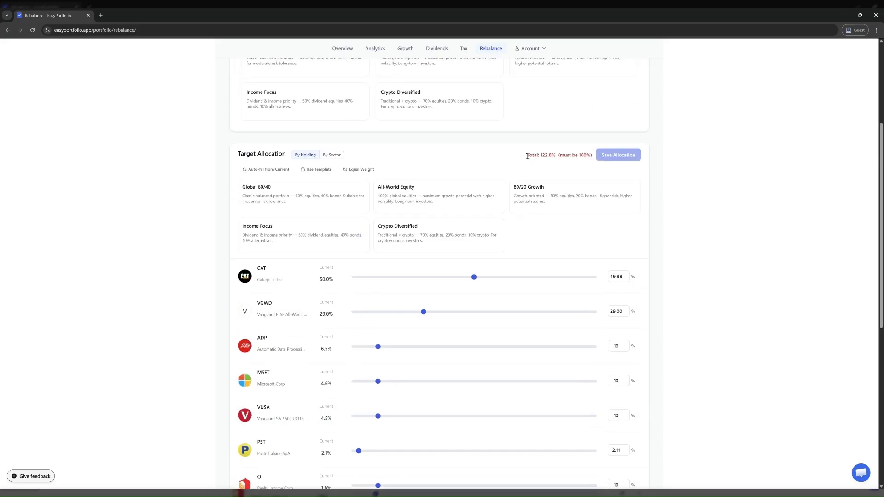
left_click_drag(528, 155, 592, 155)
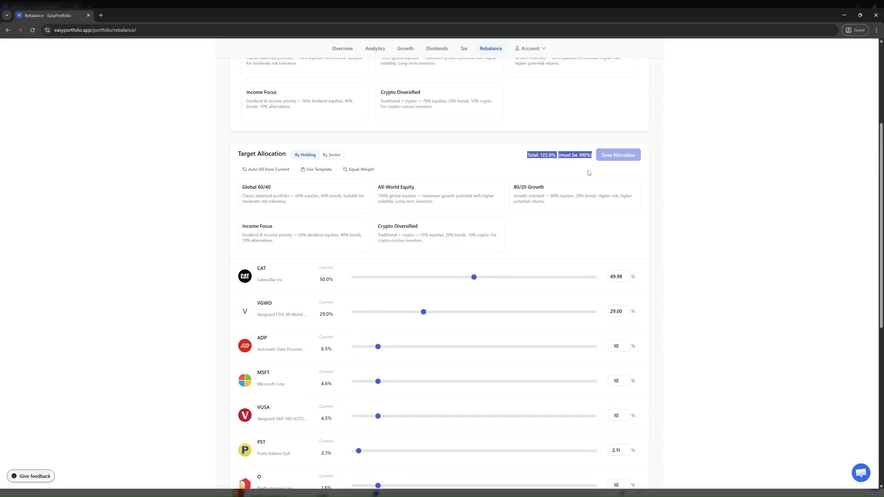
left_click(679, 220)
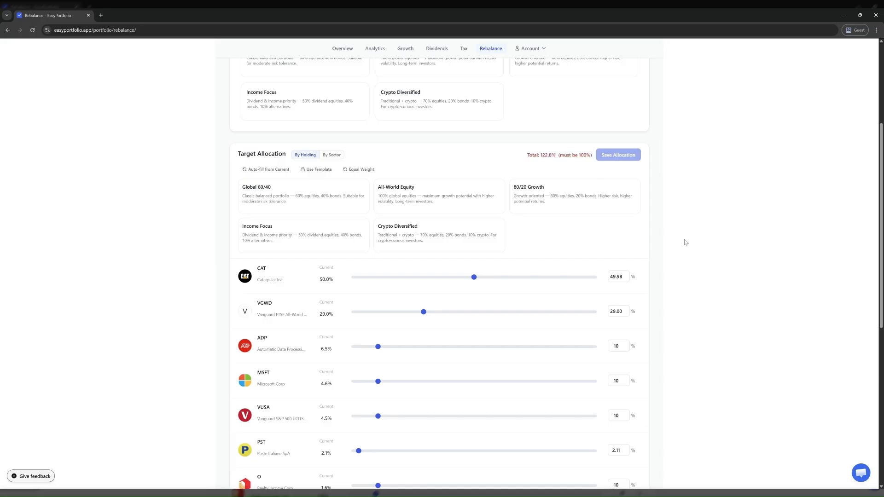
Step: Set the CAT holding's target allocation to 30%
left_click_drag(621, 277, 602, 278)
type("30")
left_click(691, 275)
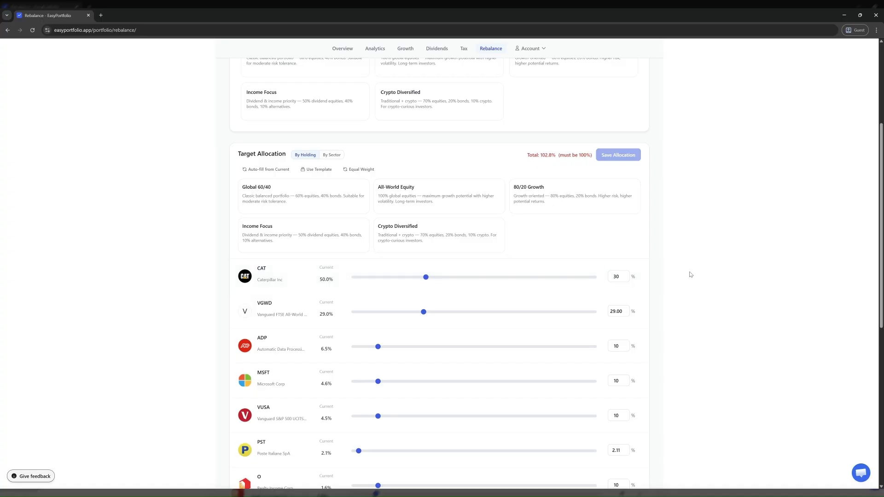
Step: Lower the VGWD holding's target allocation to 26.2% and save the allocation
left_click(627, 313)
left_click(626, 314)
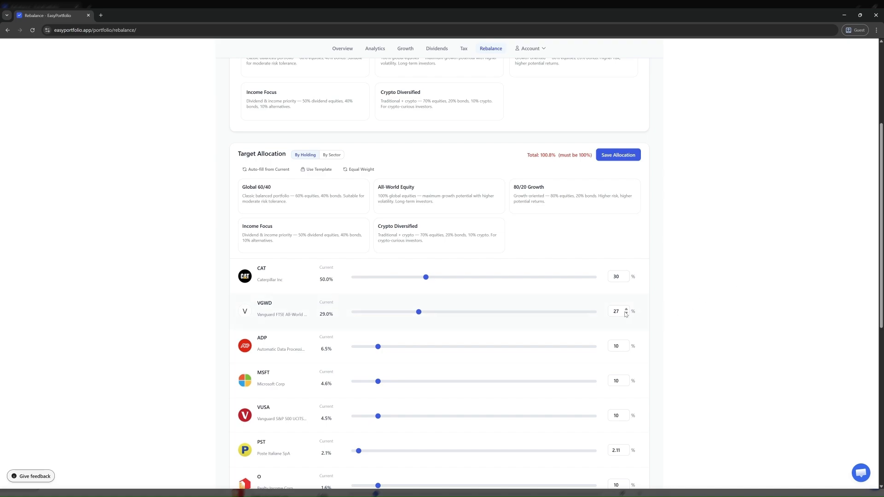
left_click(627, 314)
left_click(627, 314)
type(".2")
left_click(737, 317)
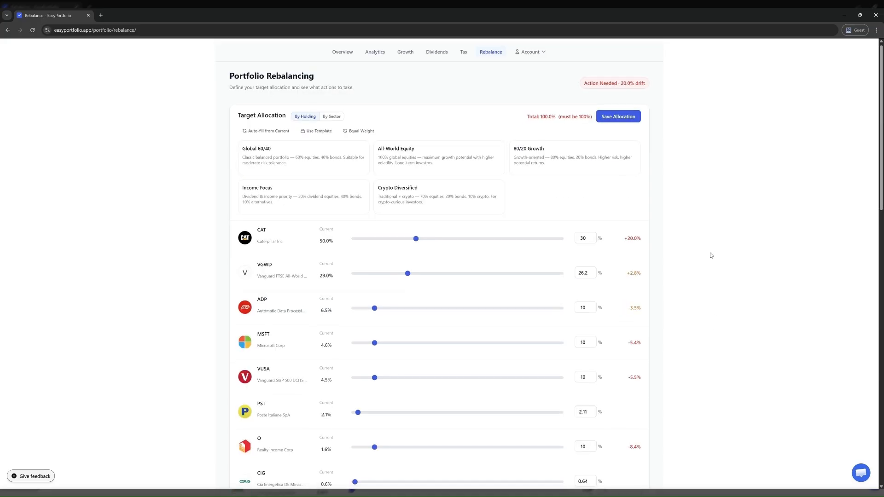
Step: Examine how far each holding's current share drifts from its target, starting with CAT
scroll(707, 251, "down", 2)
scroll(639, 187, "up", 1)
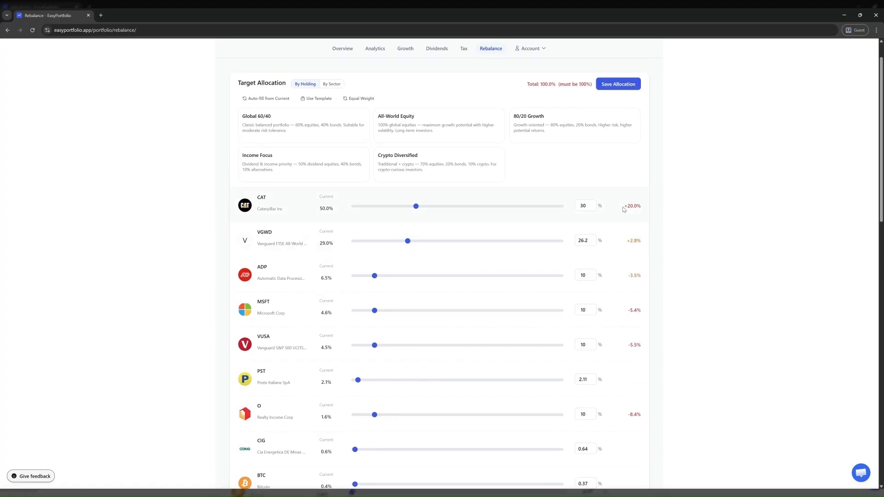
left_click_drag(624, 209, 644, 211)
left_click(584, 207)
left_click_drag(627, 205, 655, 206)
left_click(629, 242)
scroll(627, 259, "down", 1)
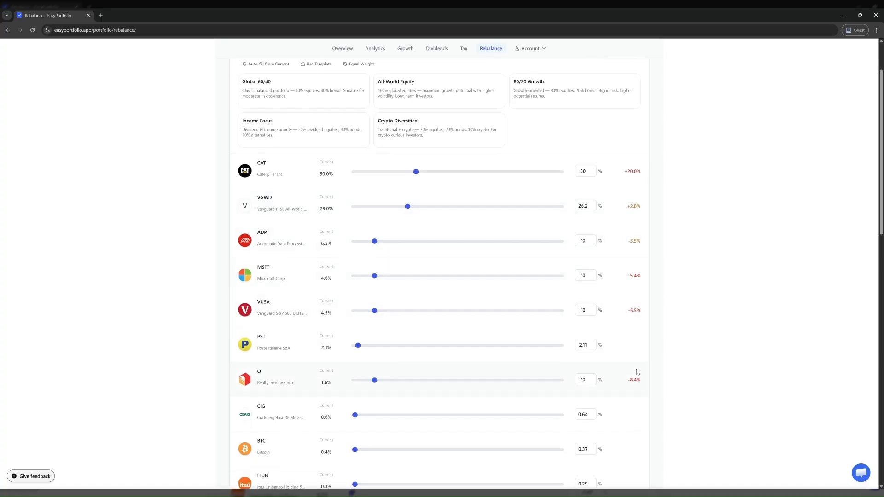
scroll(636, 370, "down", 1)
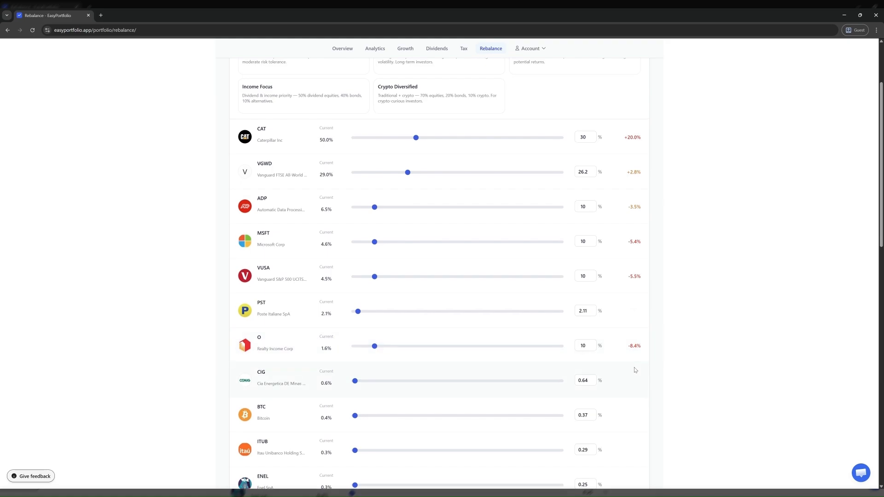
Step: Switch the target allocation from individual holdings to the by-sector grouping
scroll(635, 370, "up", 3)
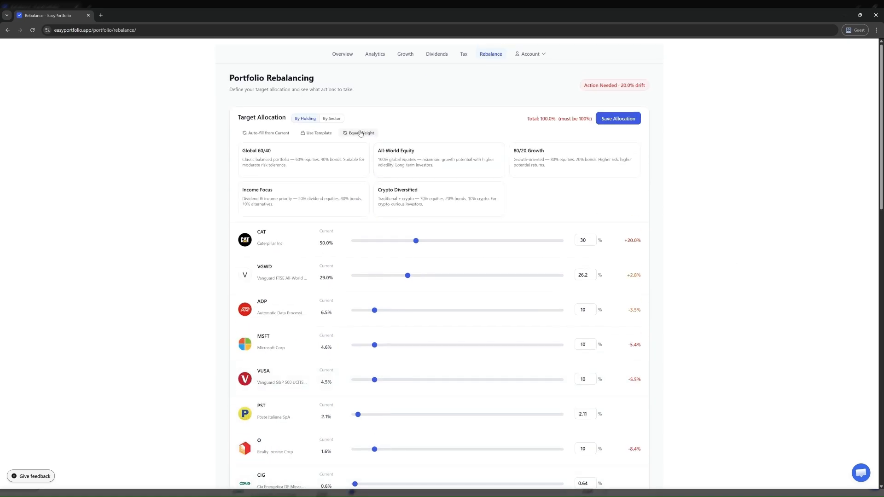
left_click(383, 158)
left_click(341, 121)
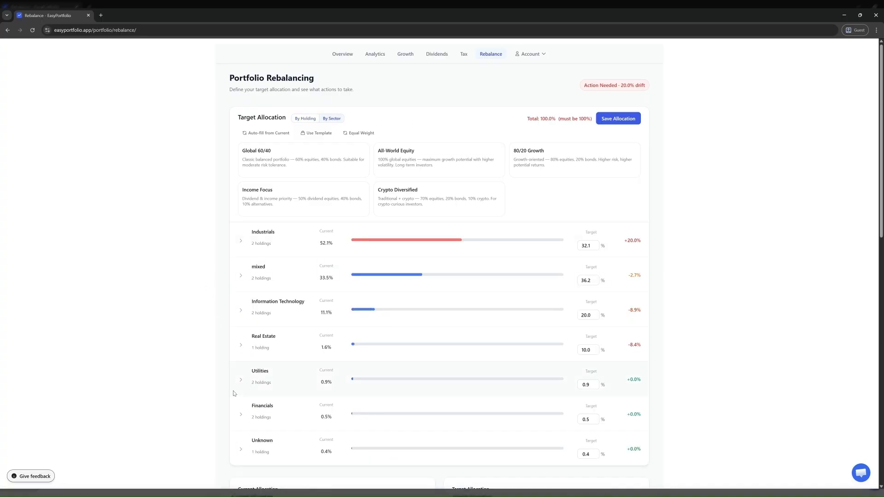
scroll(217, 382, "down", 1)
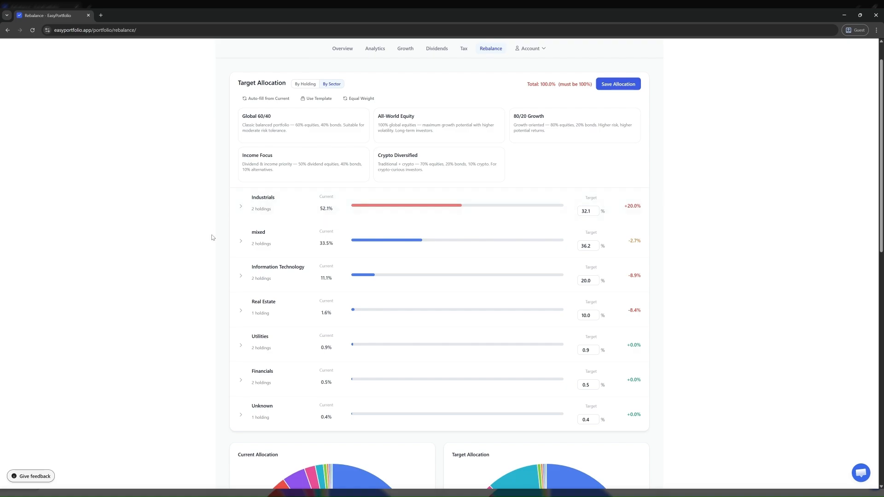
Step: Expand the Information Technology and Industrials sectors to inspect the holdings in each
left_click(241, 278)
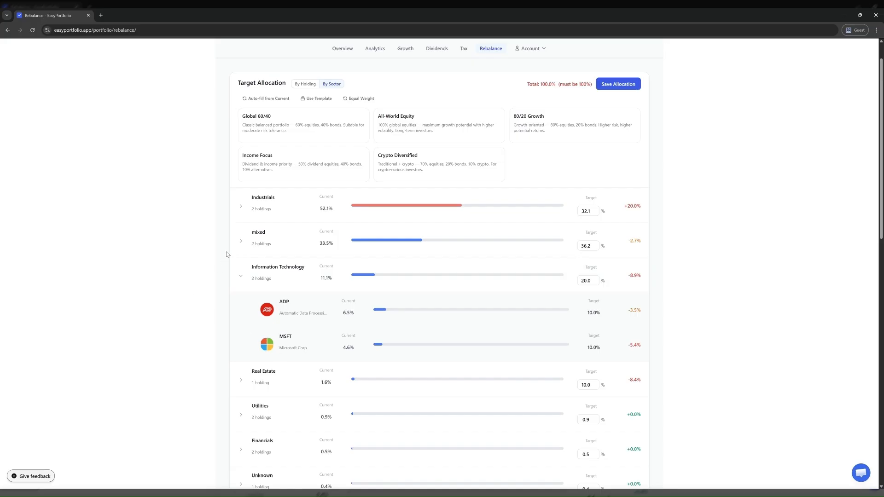
left_click(240, 207)
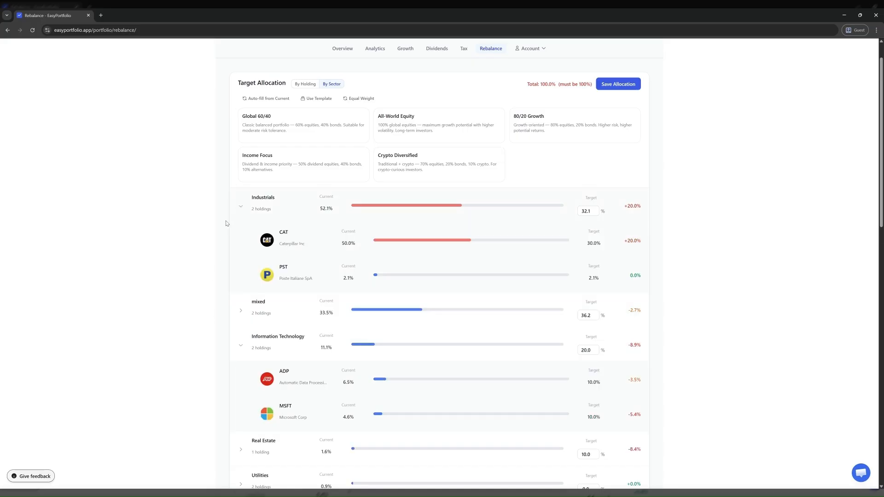
left_click_drag(281, 280, 315, 279)
left_click_drag(279, 244, 307, 245)
left_click(178, 260)
Step: Expand the Real Estate, Utilities and Financials sectors to inspect their holdings
scroll(202, 261, "down", 4)
left_click(240, 277)
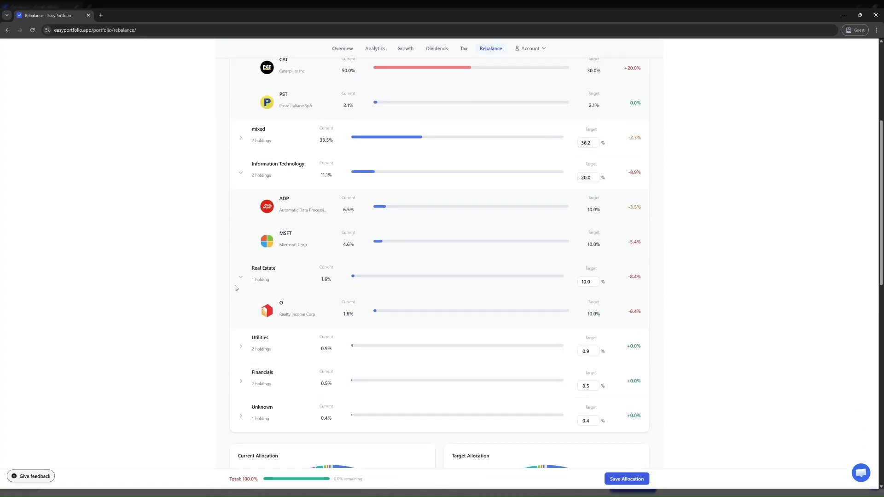
left_click_drag(281, 315, 315, 315)
left_click(219, 323)
left_click(240, 348)
scroll(242, 354, "down", 2)
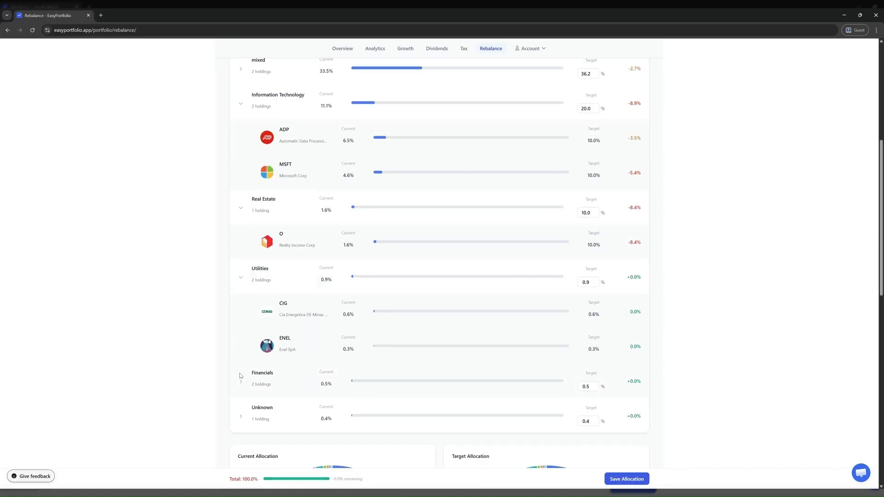
left_click(242, 384)
scroll(230, 374, "down", 1)
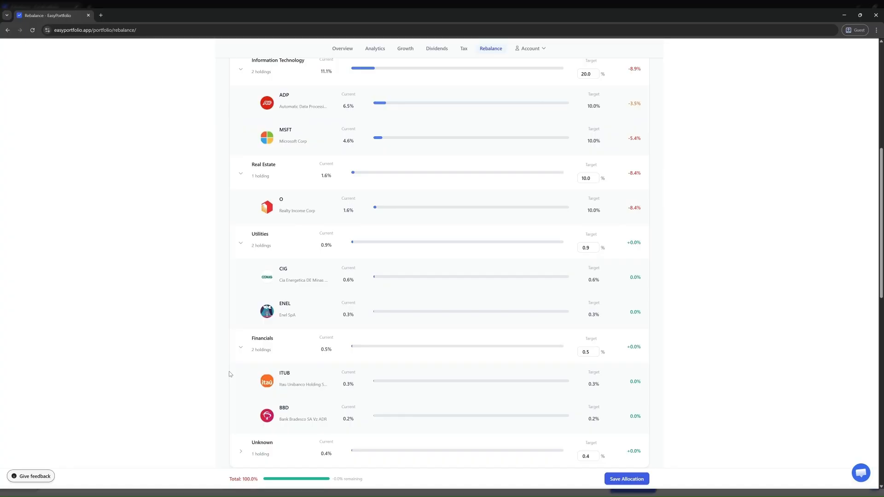
Step: Collapse all the expanded sectors in the target allocation list
scroll(230, 374, "up", 7)
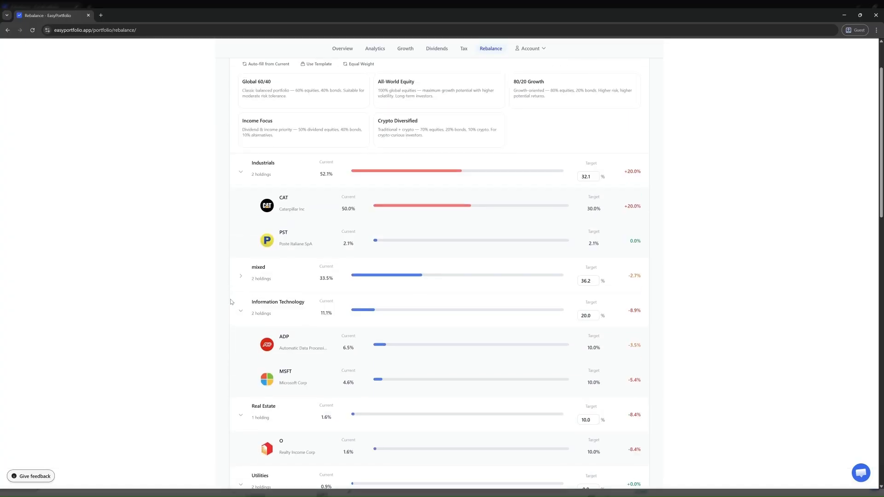
left_click(240, 172)
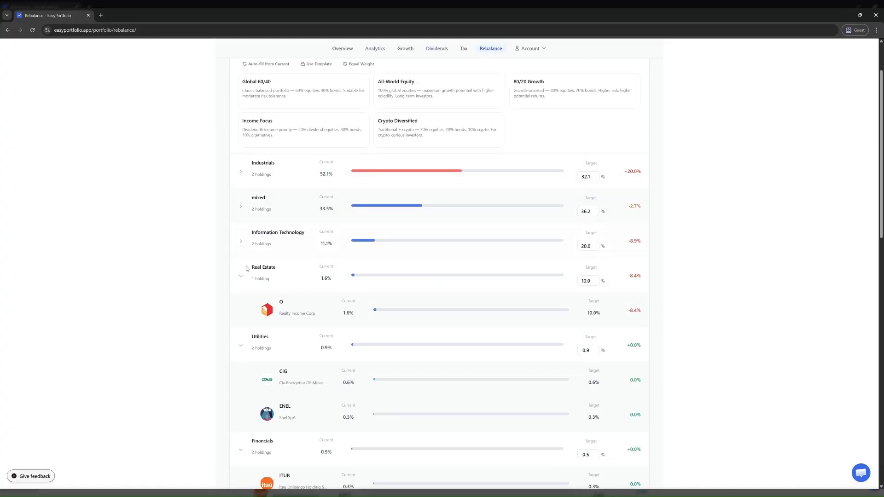
left_click(240, 277)
left_click(240, 311)
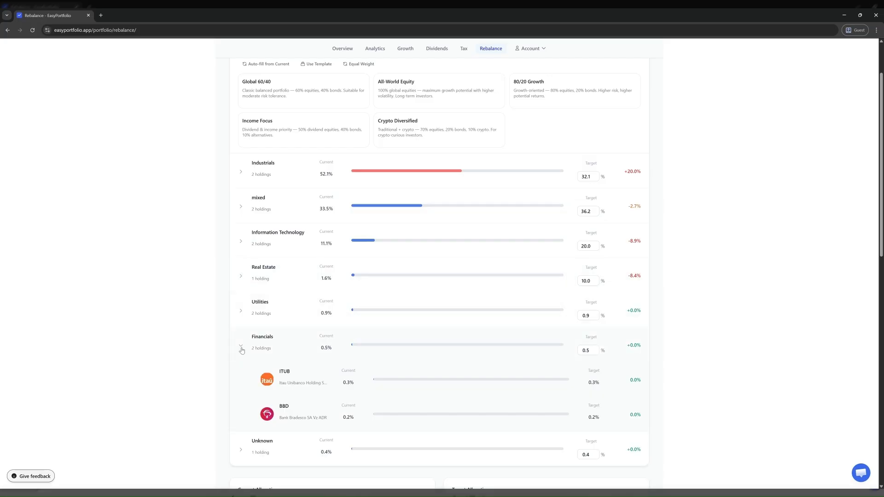
left_click(240, 346)
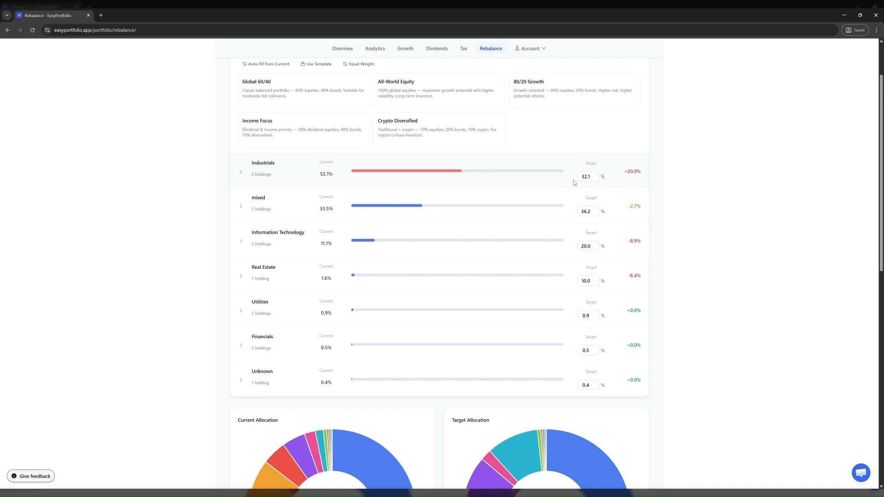
Step: Set the Industrials sector's target allocation to 10%
left_click(591, 177)
type("10")
left_click(713, 227)
Step: Set the target allocations of the Financials and Utilities sectors to 10% each
left_click(594, 351)
type("10")
left_click(701, 324)
left_click(591, 317)
type("10")
left_click(746, 314)
Step: Set the Utilities and Financials sector targets to 12% each and save the allocation
scroll(743, 314, "down", 4)
scroll(740, 314, "up", 5)
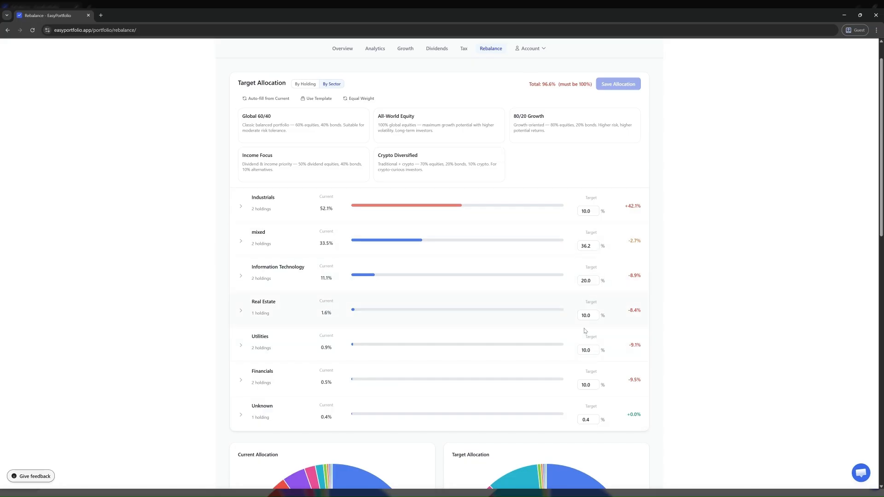
left_click_drag(591, 351, 561, 352)
type("12")
left_click(668, 390)
left_click_drag(586, 388, 567, 385)
type("12")
left_click(756, 374)
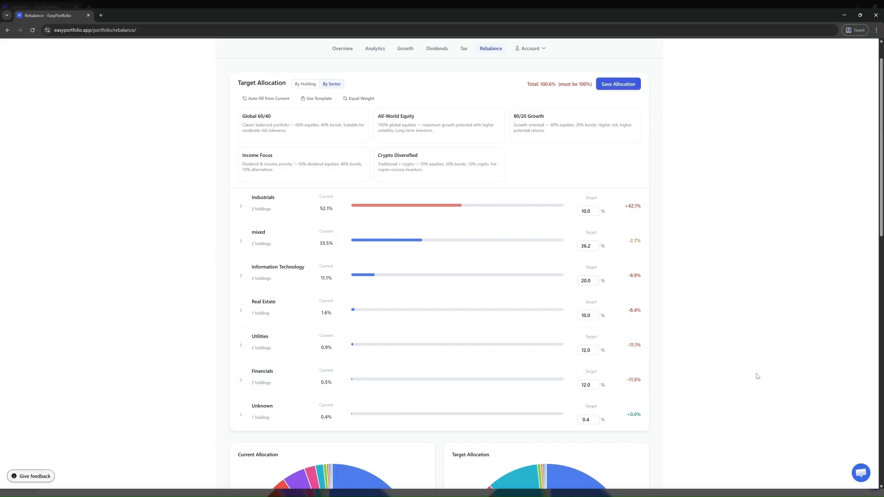
left_click(615, 83)
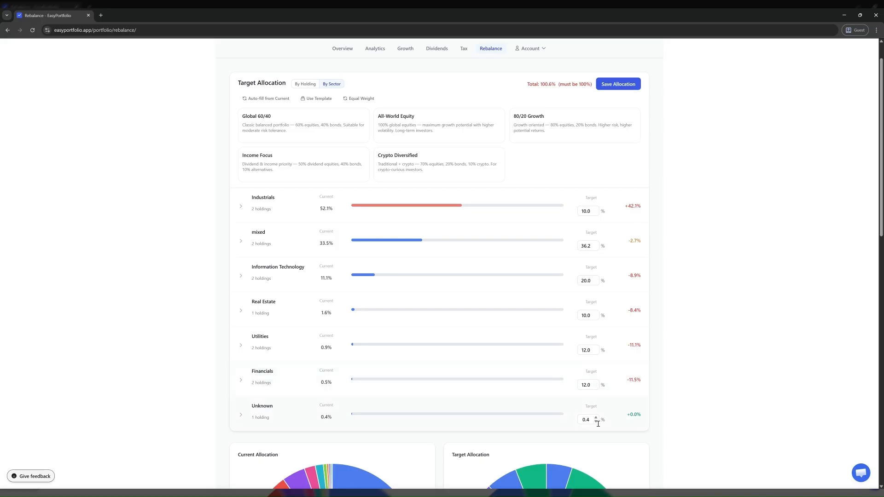
Step: Set the mixed sector's target allocation to 35% and save the allocation
left_click(597, 248)
left_click(597, 248)
left_click(596, 248)
left_click(597, 248)
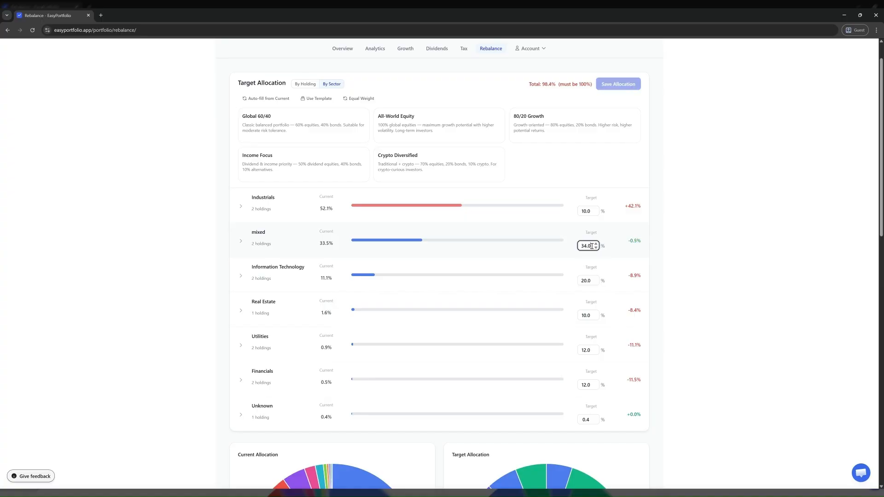
left_click_drag(593, 247, 576, 249)
type("35")
left_click(625, 85)
left_click(611, 81)
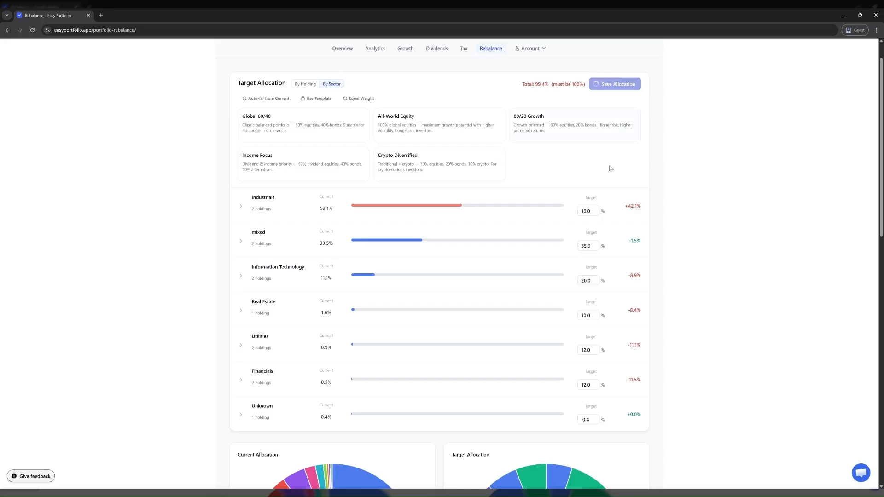
Step: Set the mixed sector's target allocation to 35.6%
left_click(591, 246)
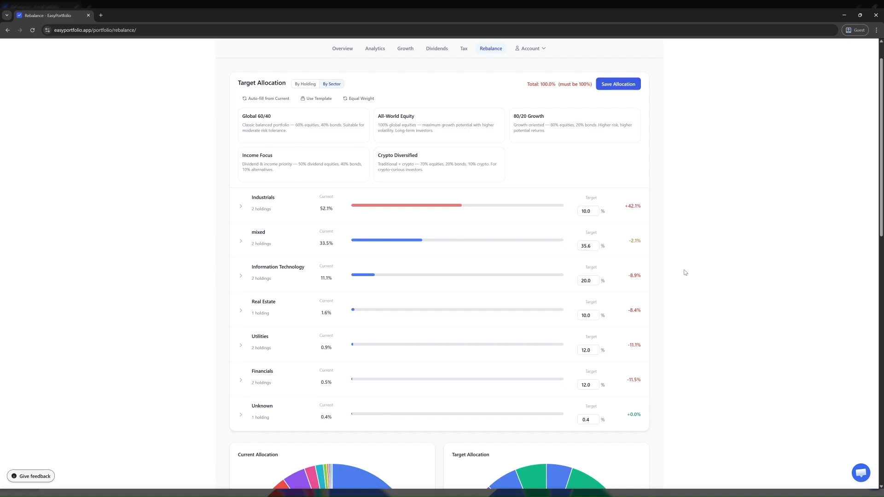
Step: Expand the Industrials sector and examine the drift of its Caterpillar and Poste Italiane holdings
left_click(240, 215)
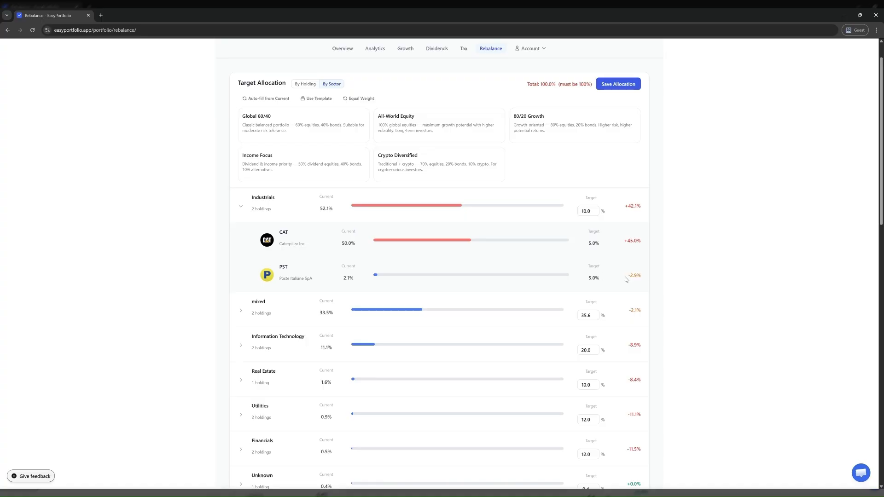
left_click_drag(626, 277, 643, 276)
left_click_drag(626, 241, 642, 256)
left_click(634, 253)
left_click_drag(280, 244, 308, 245)
left_click_drag(630, 275, 646, 286)
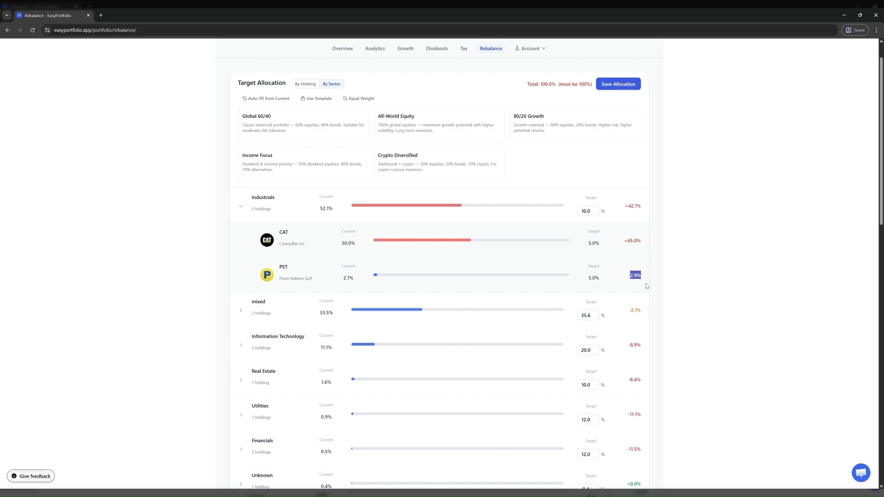
left_click(657, 319)
Step: Expand the Financials sector and examine the targets and drift of its ITUB and BBD holdings
scroll(658, 322, "down", 1)
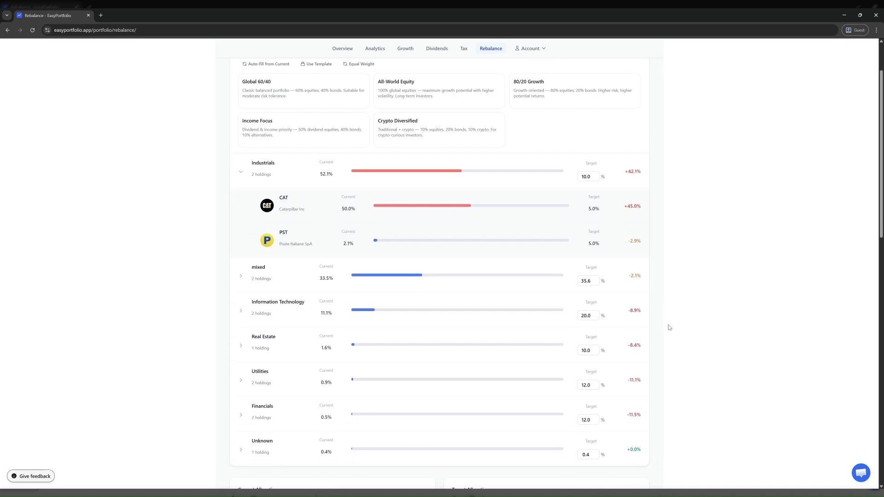
left_click(242, 416)
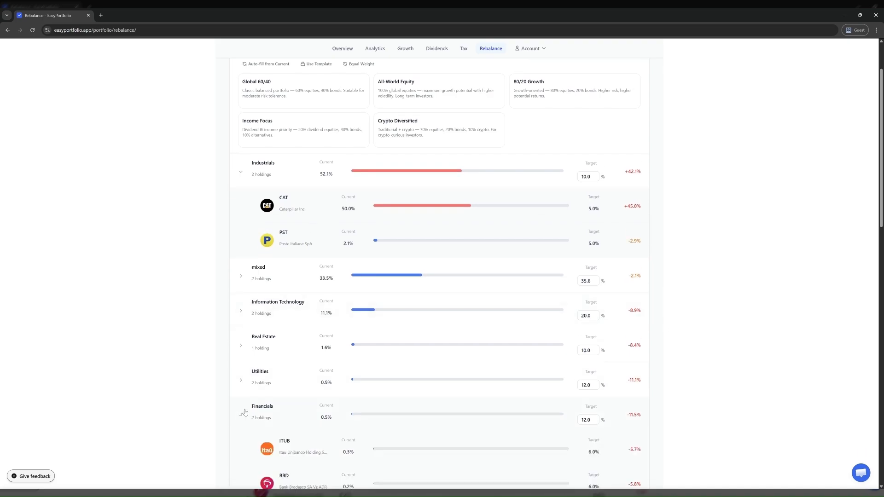
scroll(241, 410, "down", 2)
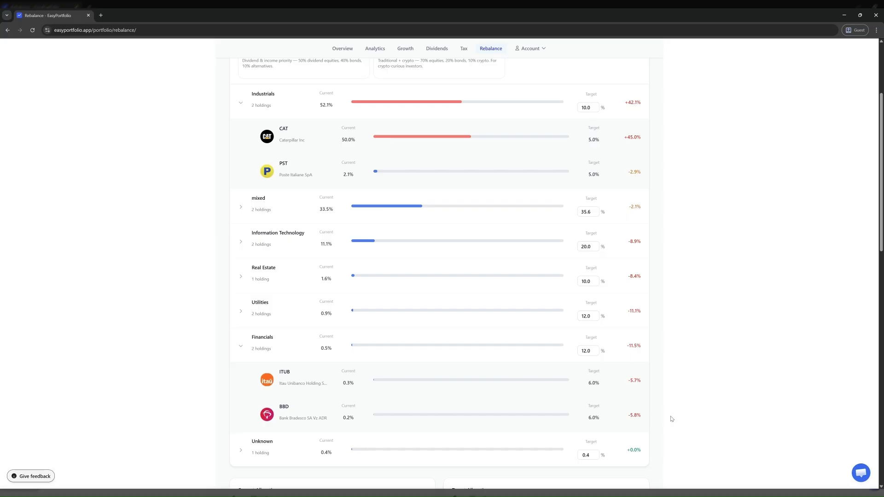
Step: Go to the rebalancing recommendations below the allocation charts and check the amount to invest for the Buy Only strategy
scroll(715, 415, "down", 4)
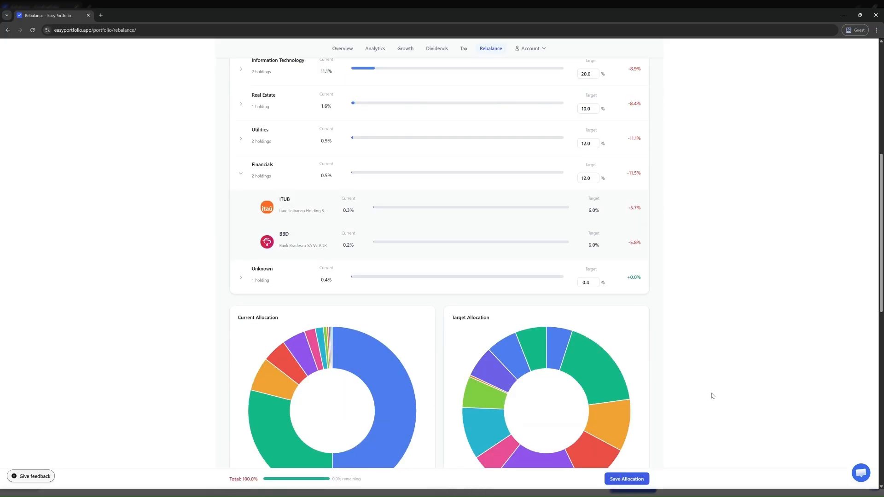
scroll(713, 396, "down", 6)
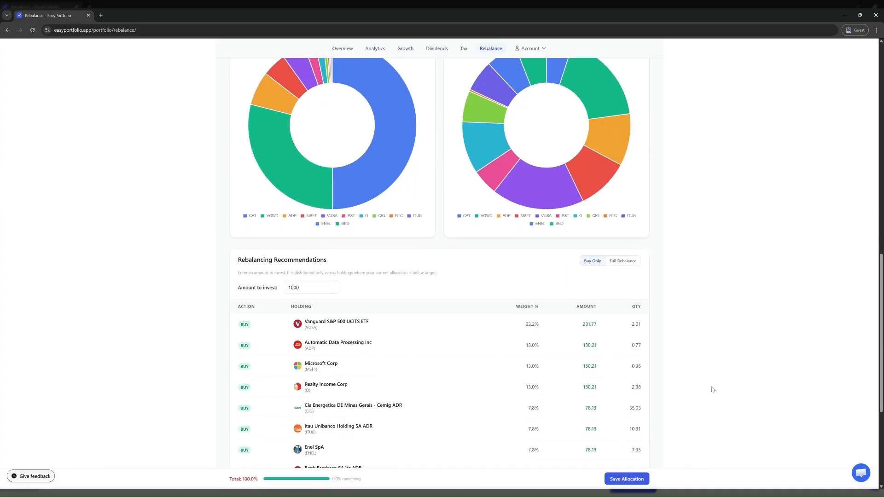
scroll(713, 389, "down", 2)
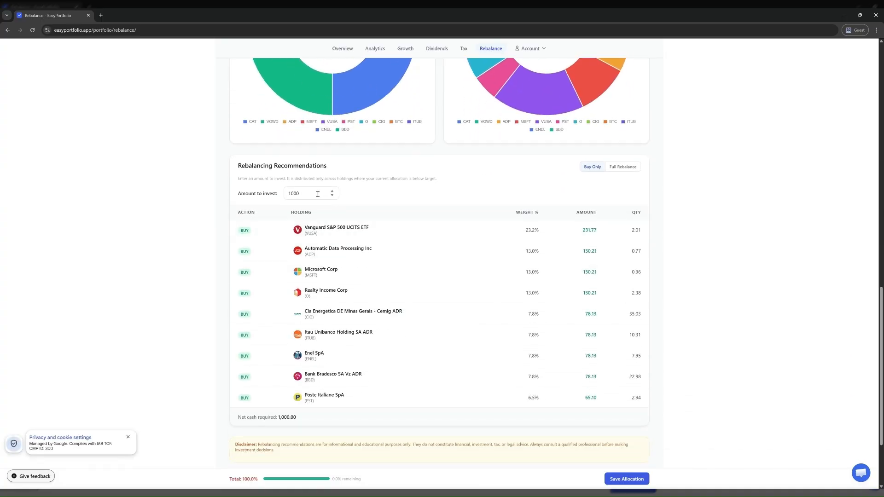
double_click(318, 193)
left_click(210, 205)
double_click(306, 195)
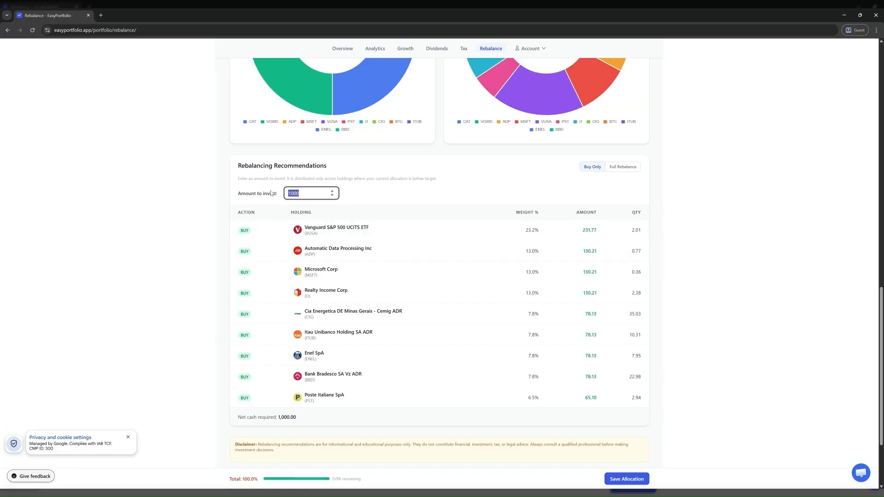
left_click(306, 195)
Step: Examine the suggested weights and purchase amounts in the Buy Only list, including Vanguard S&P 500, Microsoft and Cemig
scroll(584, 266, "up", 1)
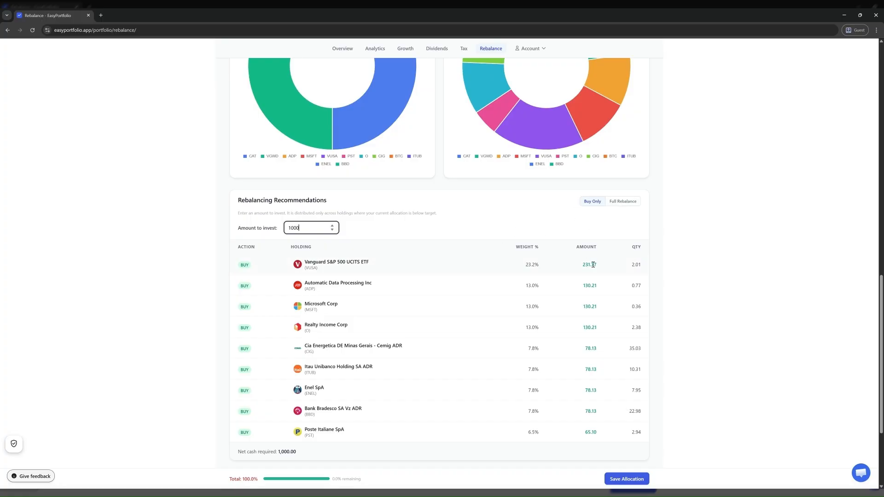
left_click_drag(526, 268, 539, 265)
left_click(550, 265)
double_click(585, 307)
left_click(581, 322)
double_click(587, 349)
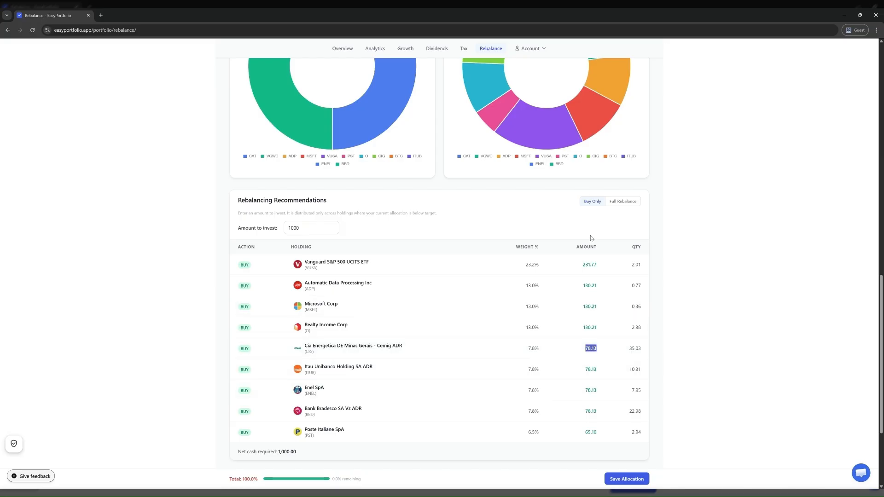
Step: Switch the recommendations to Full Rebalance and examine the suggested trades, starting with the Caterpillar sale amount and quantity
left_click(625, 202)
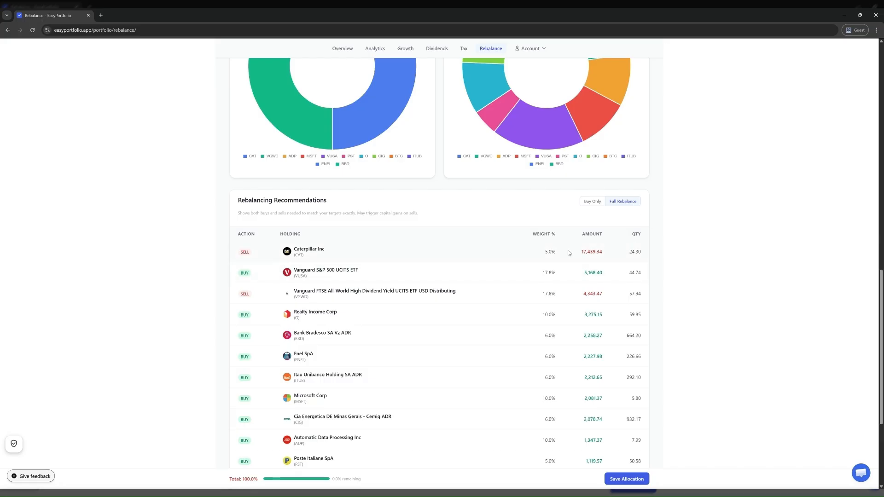
left_click_drag(581, 252, 645, 256)
scroll(571, 268, "down", 2)
scroll(576, 263, "up", 1)
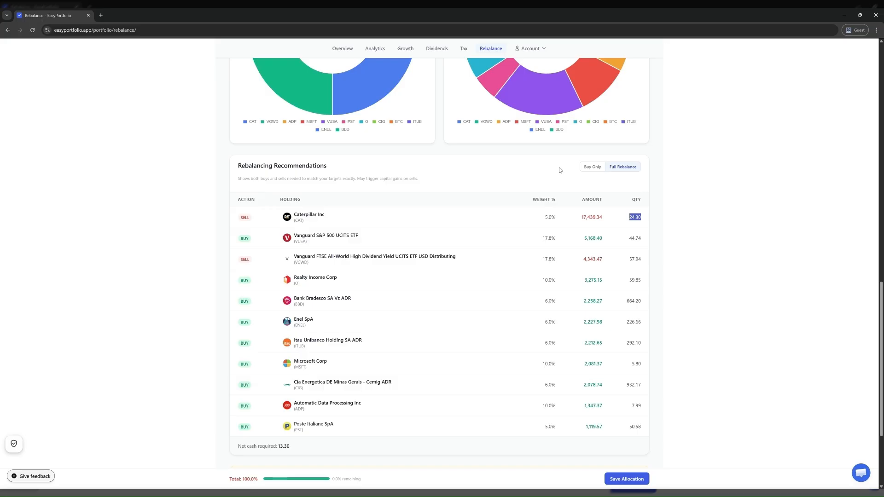
Step: Switch the recommendations back to Buy Only and set the amount to invest to 500
left_click(594, 169)
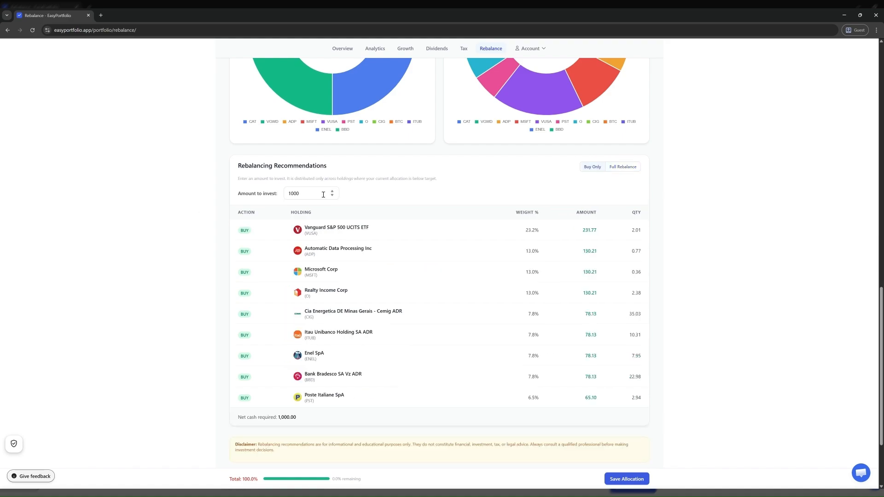
left_click_drag(327, 193, 256, 194)
type("500")
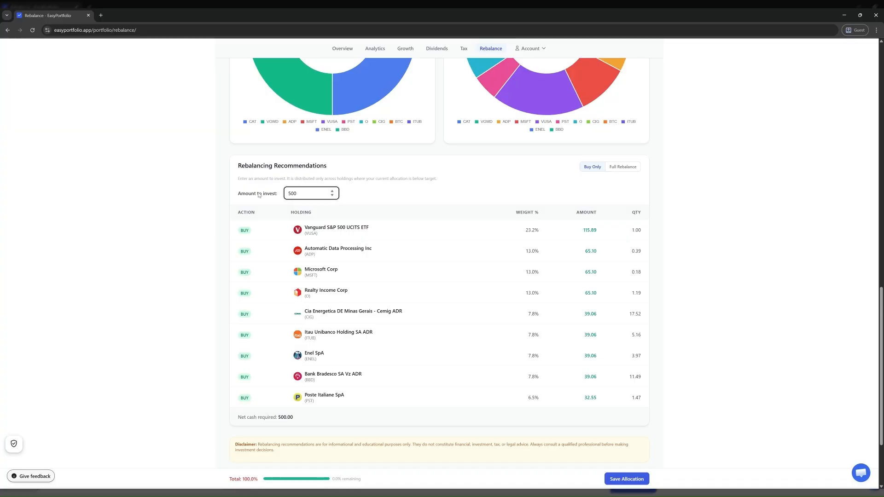
Step: Examine the recommended purchase quantities for the Vanguard S&P 500 UCITS ETF and Cemig ADR
left_click(408, 201)
double_click(636, 230)
left_click_drag(327, 227, 369, 228)
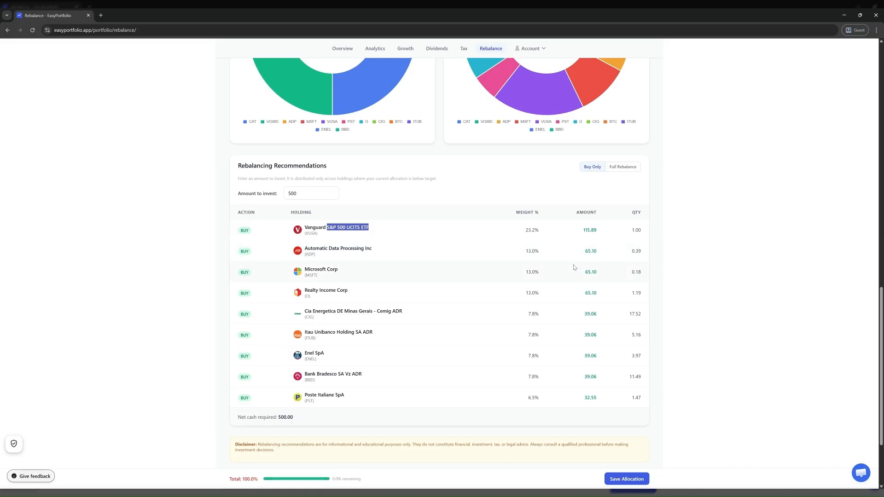
left_click_drag(640, 314, 405, 313)
left_click(367, 319)
left_click(560, 317)
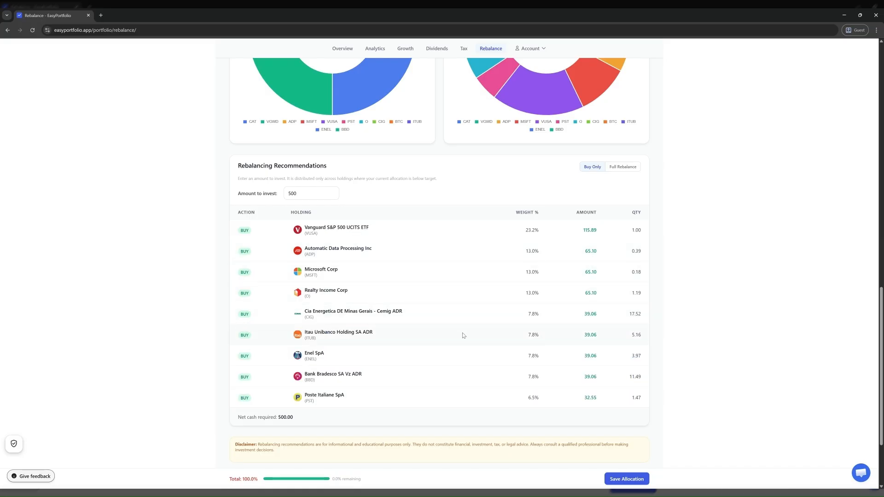